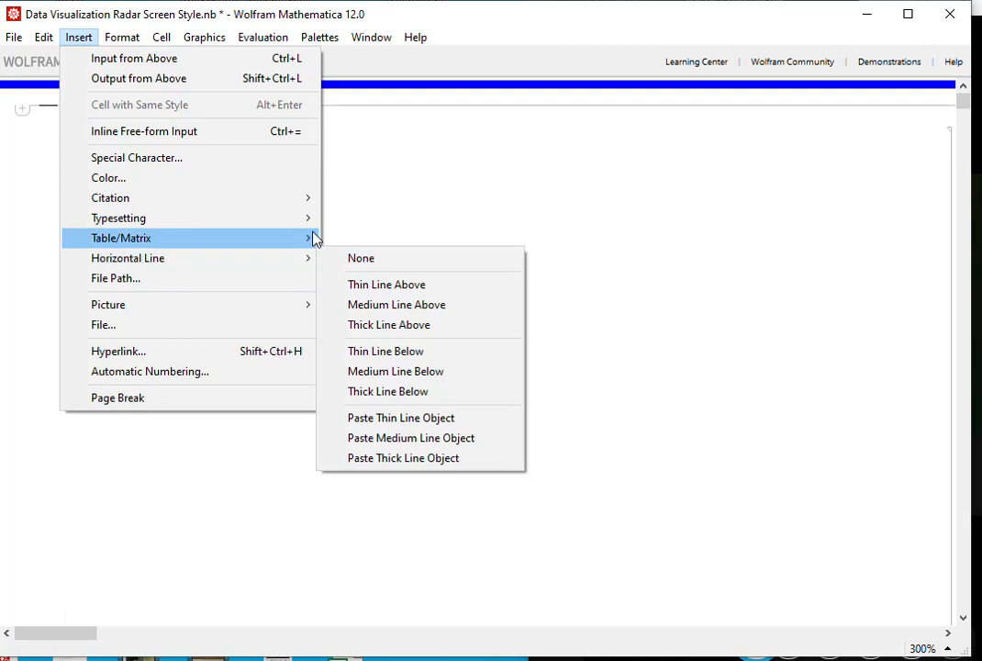
Step: Insert a matrix with 16 rows and 1 column, with lines between rows and columns and a frame
{"action": "left_click", "coordinate": [365, 241]}
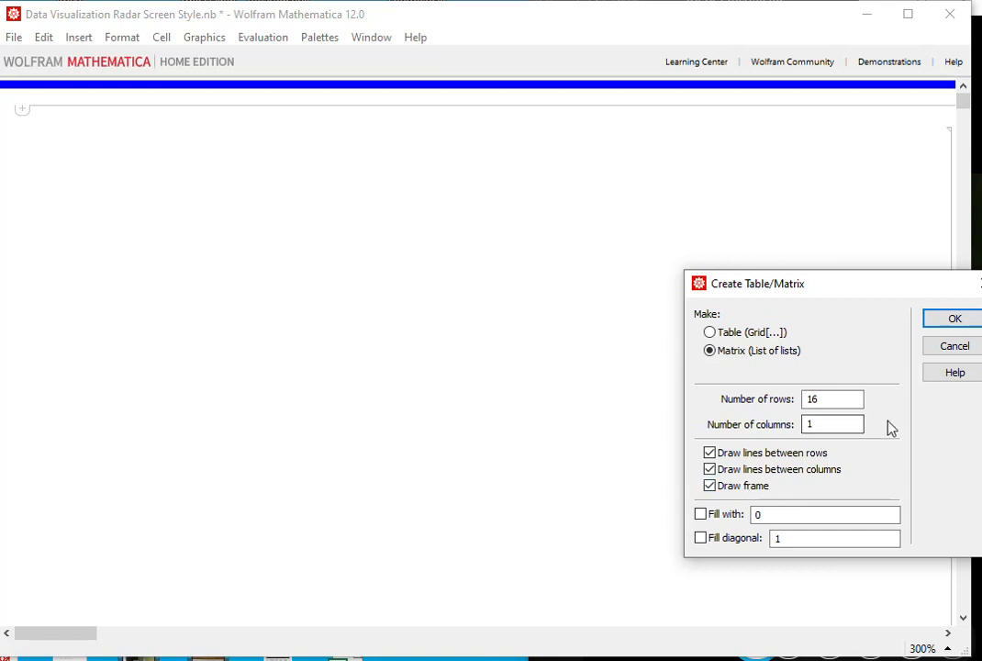
{"action": "left_click", "coordinate": [955, 319]}
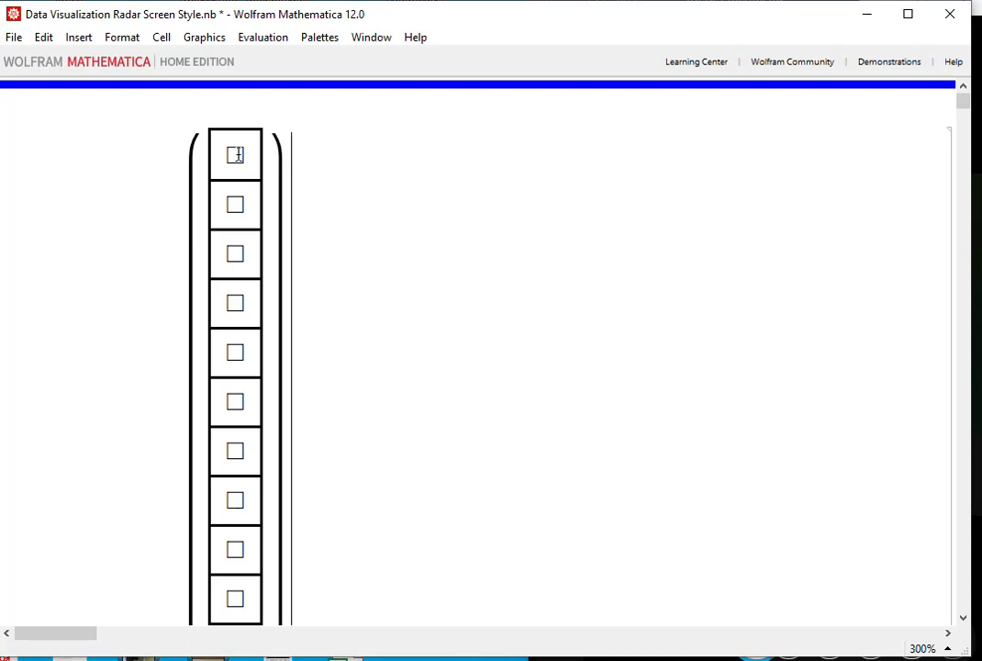
{"action": "left_click", "coordinate": [372, 40]}
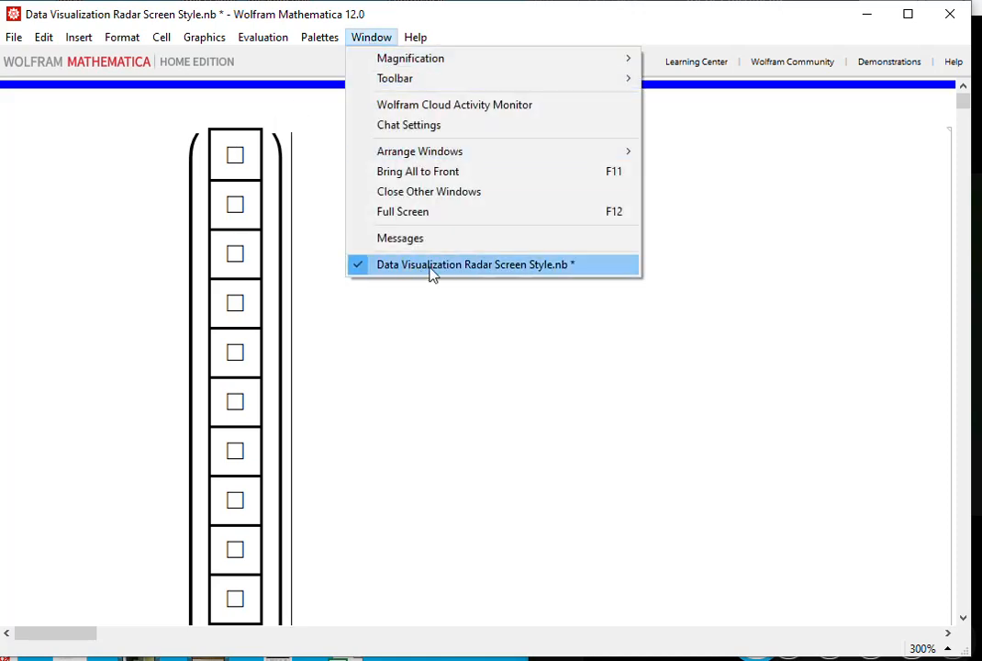
{"action": "mouse_move", "coordinate": [565, 53]}
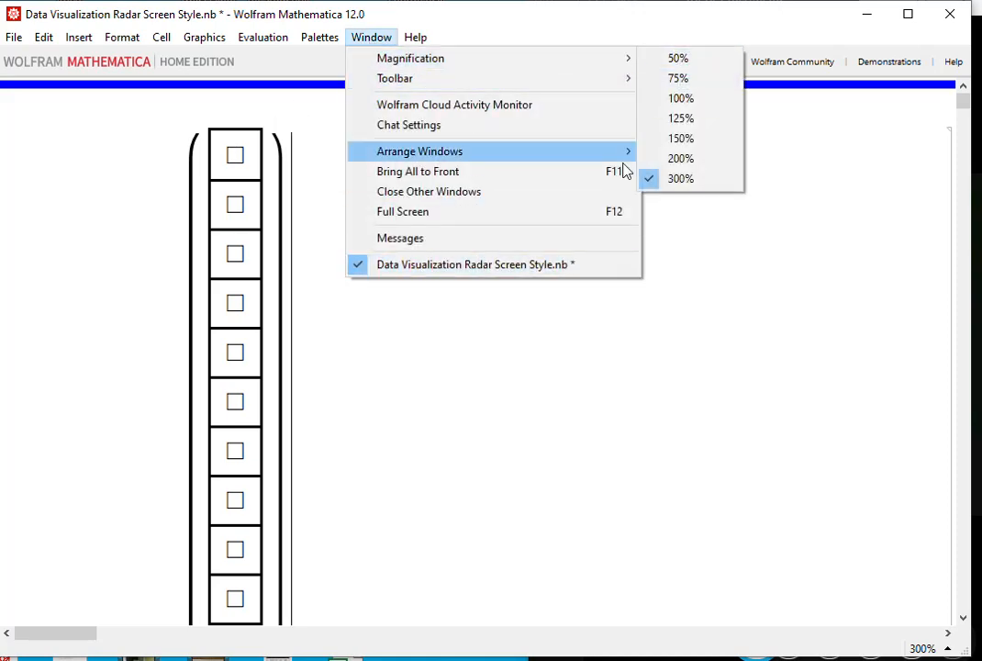
{"action": "left_click", "coordinate": [420, 379]}
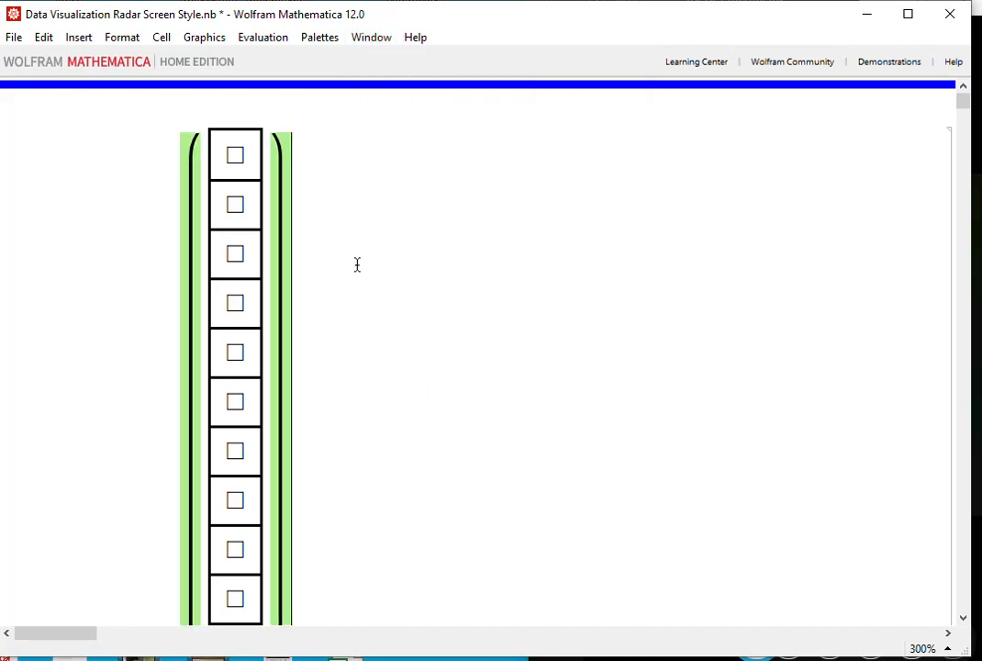
Step: Narrow the notebook window to about half the screen and enter the caliper reading 1.47 in the matrix's first cell
{"action": "left_click", "coordinate": [233, 154]}
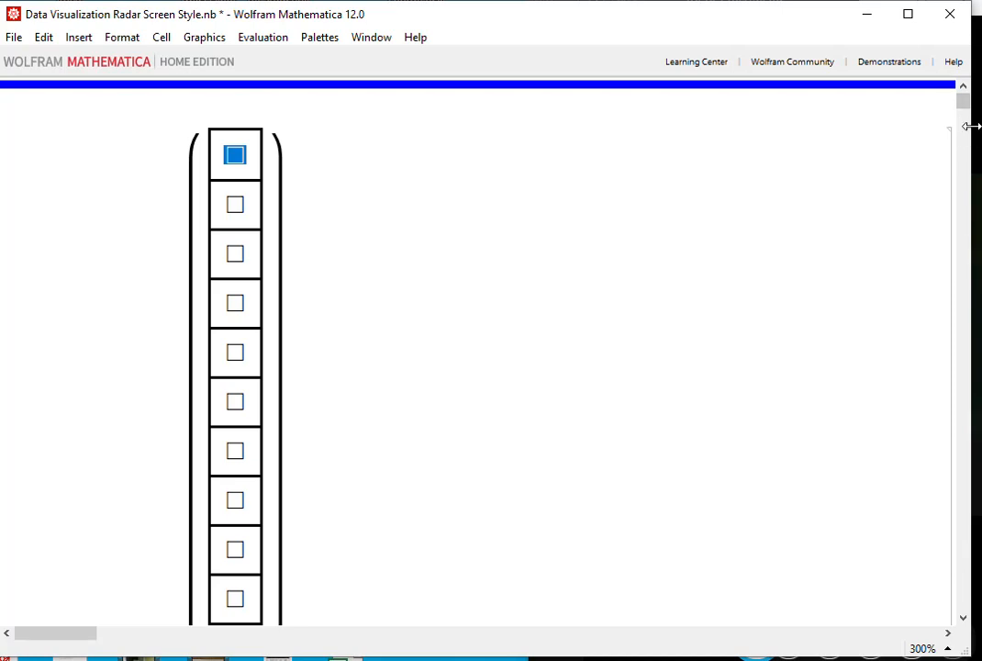
{"action": "left_click_drag", "start_coordinate": [972, 126], "coordinate": [522, 131]}
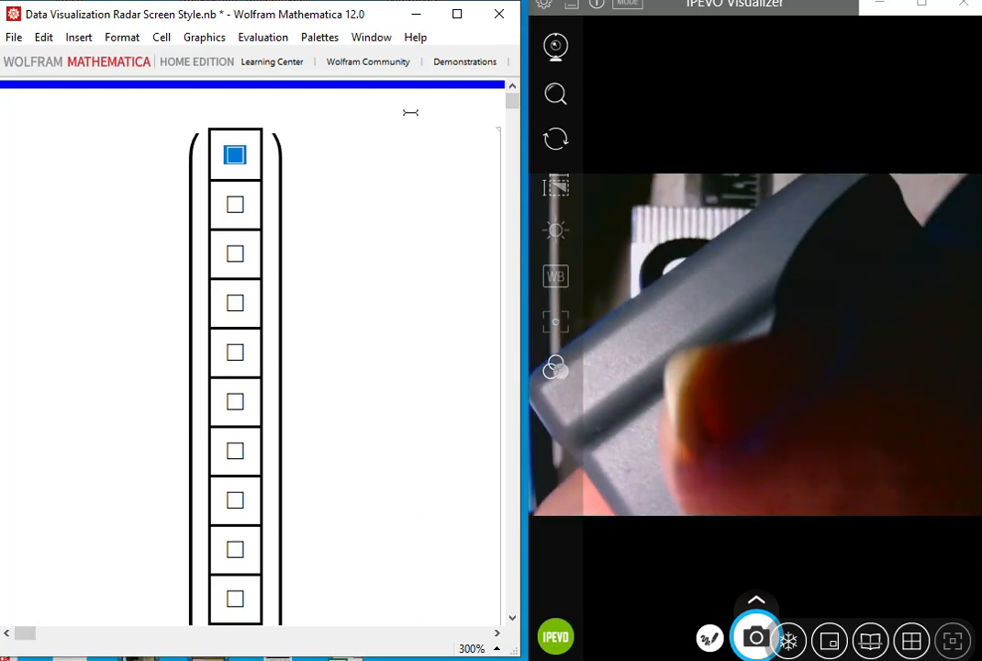
{"action": "type", "text": "1.47"}
{"action": "key", "text": "Return"}
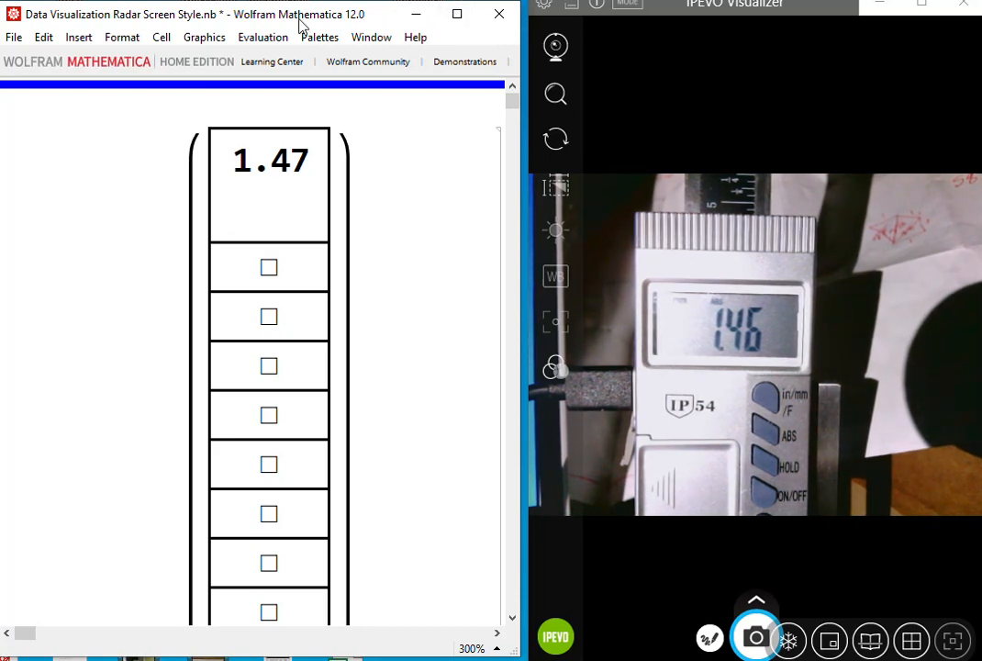
Step: Switch to the Excel workbook by moving the notebook window aside, and clear the contents of cells B2 to B7
{"action": "left_click_drag", "start_coordinate": [300, 21], "coordinate": [981, 317]}
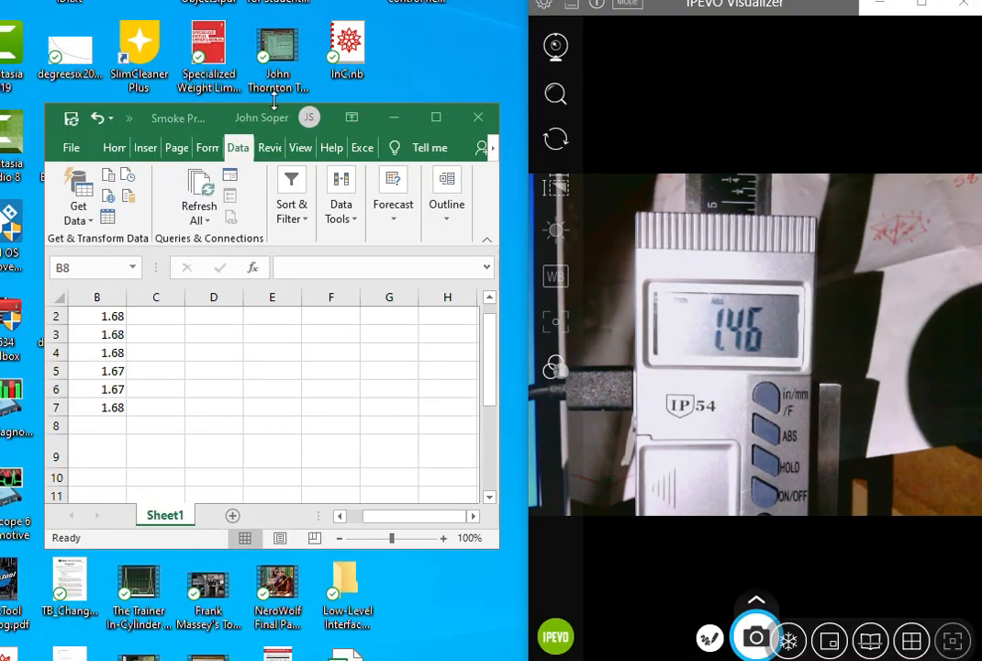
{"action": "left_click_drag", "start_coordinate": [273, 106], "coordinate": [271, 21]}
{"action": "left_click_drag", "start_coordinate": [112, 320], "coordinate": [102, 231]}
{"action": "right_click", "coordinate": [103, 258]}
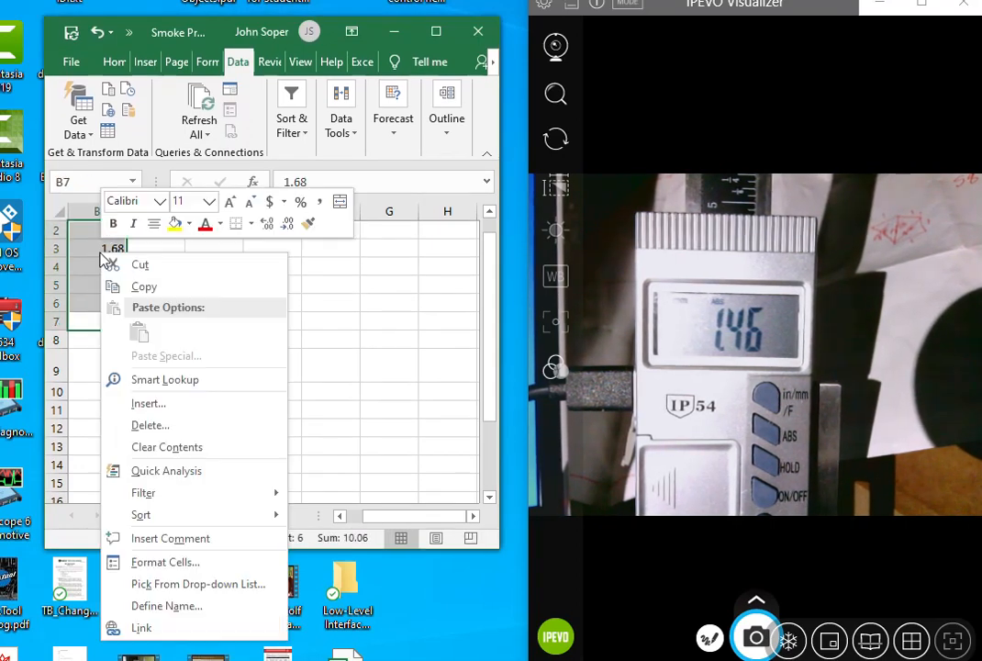
{"action": "left_click", "coordinate": [180, 447]}
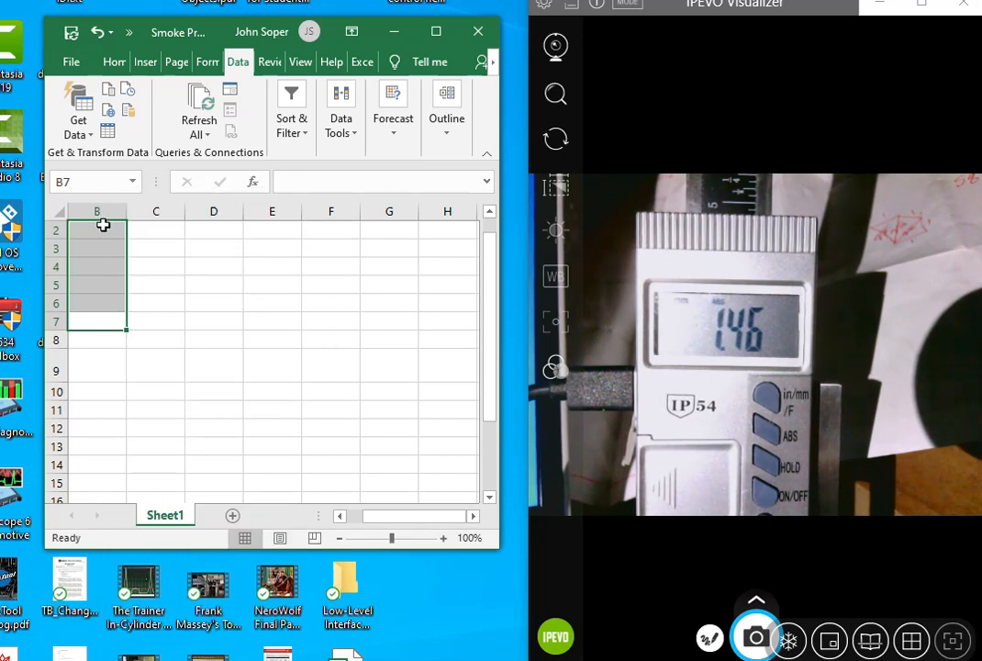
Step: Enter the caliper readings down column B: 1.47 in B2 and 1.46 in each of B3 to B7
{"action": "left_click", "coordinate": [97, 230]}
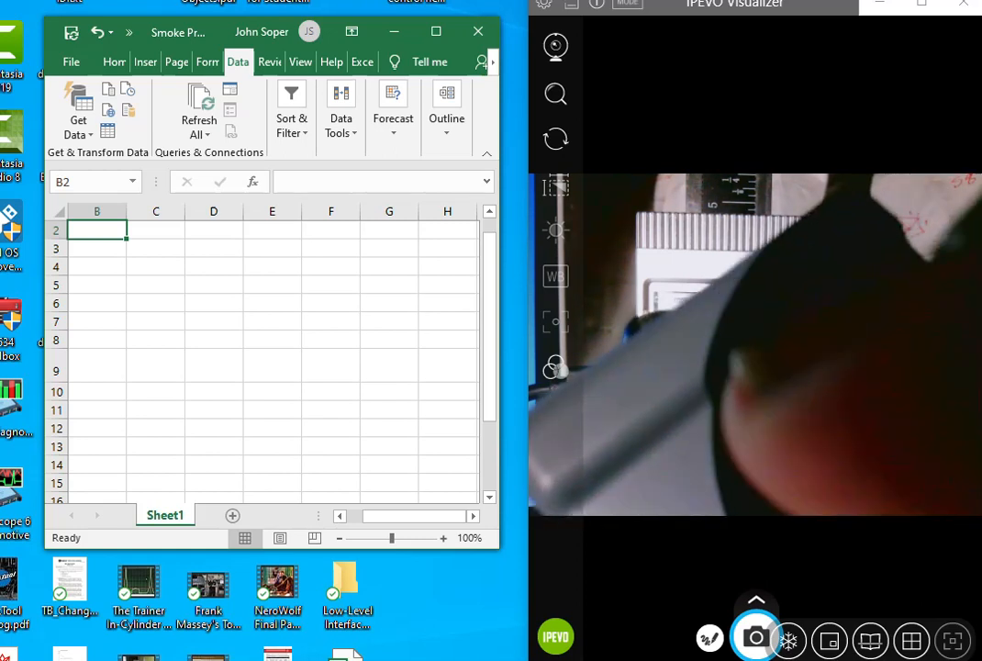
{"action": "type", "text": "1.47"}
{"action": "key", "text": "Return"}
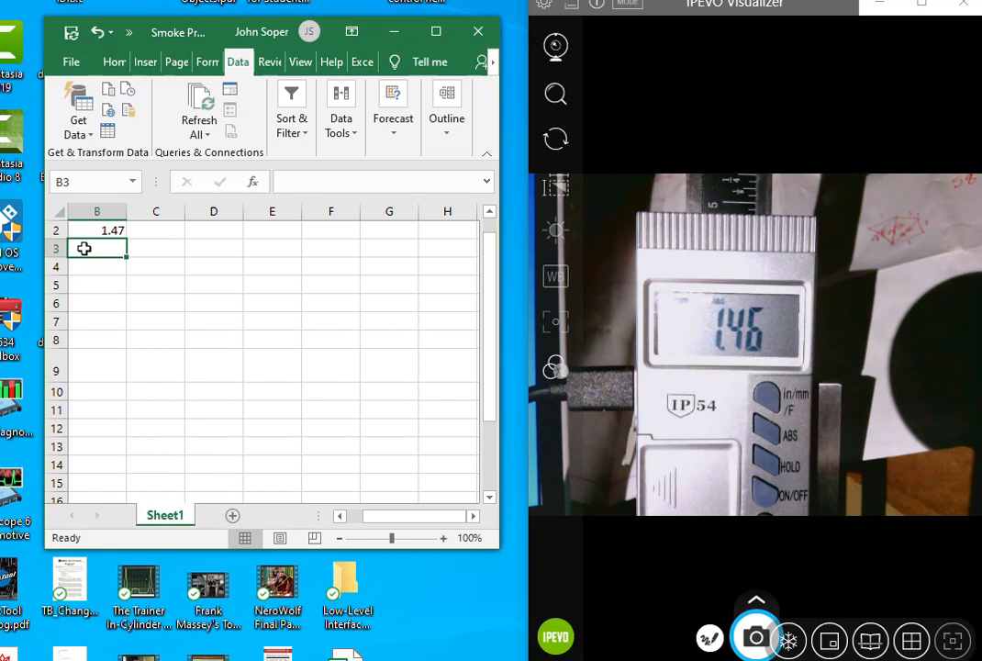
{"action": "mouse_move", "coordinate": [0, 257]}
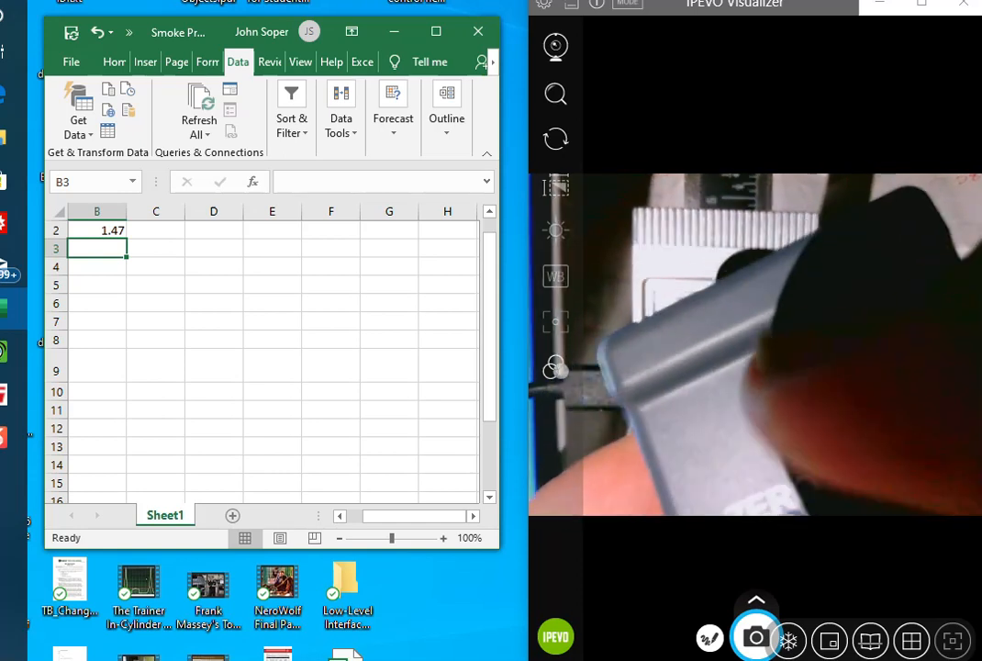
{"action": "type", "text": "1.46"}
{"action": "key", "text": "Return"}
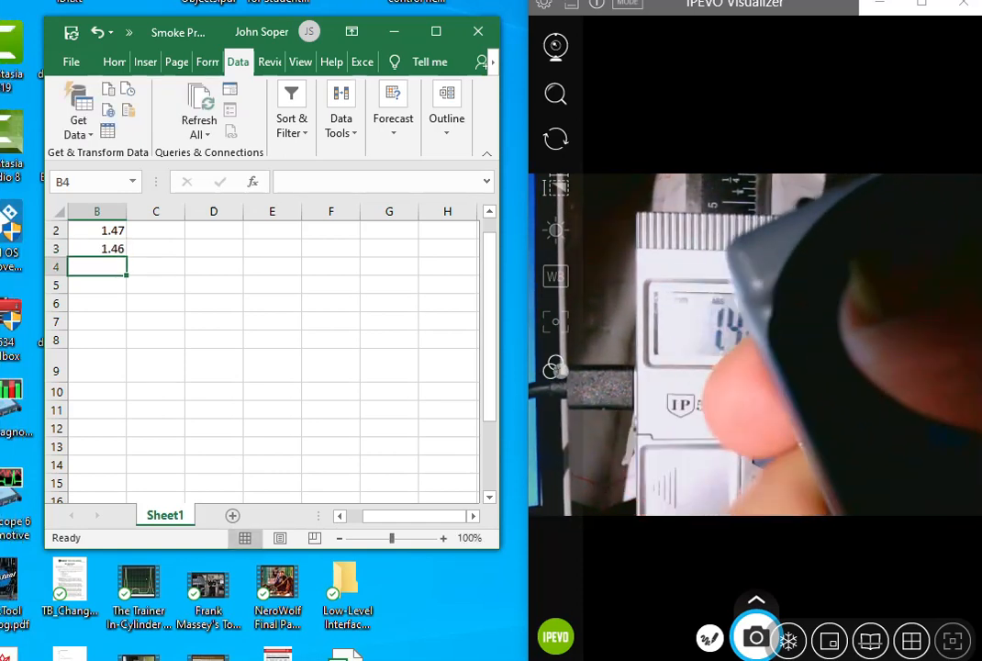
{"action": "type", "text": "1.46"}
{"action": "key", "text": "Return"}
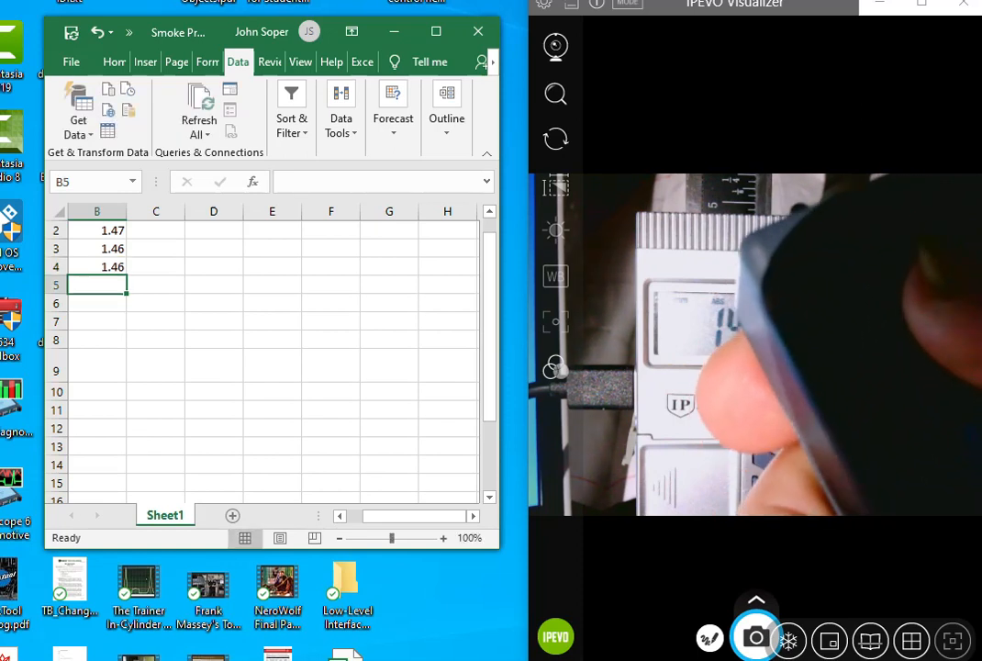
{"action": "type", "text": "1.46"}
{"action": "key", "text": "Return"}
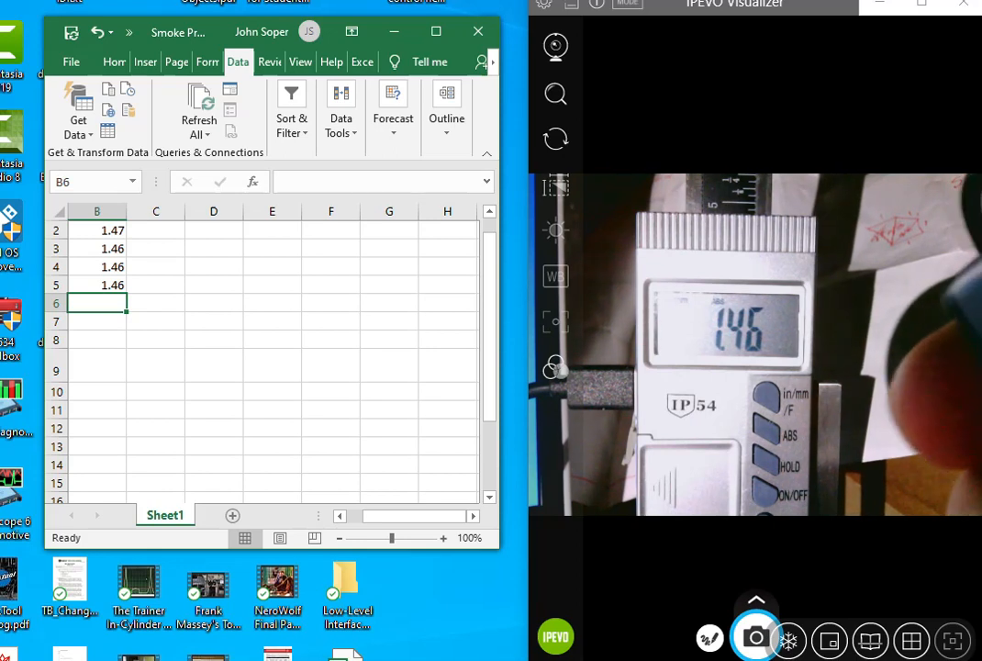
{"action": "type", "text": "1.46"}
{"action": "key", "text": "Return"}
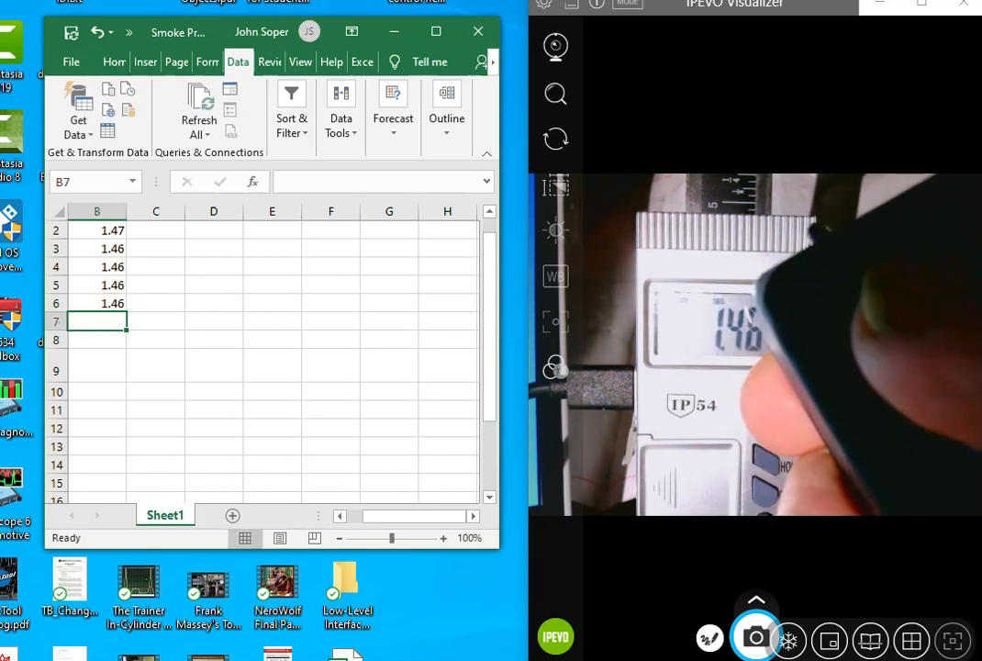
{"action": "type", "text": "1.46"}
{"action": "key", "text": "Return"}
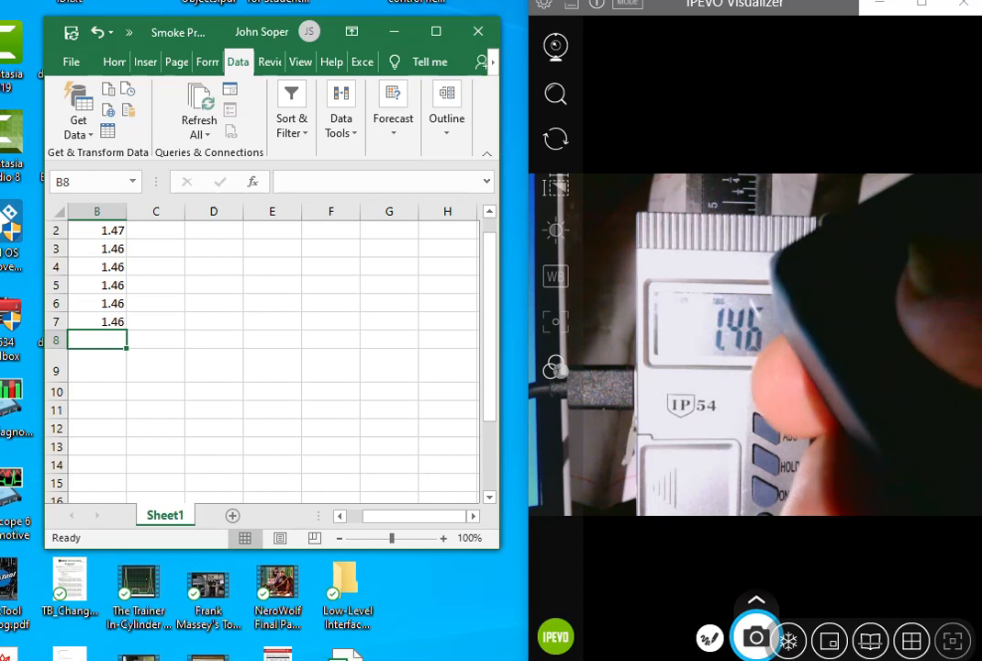
Step: Continue the caliper readings in column B with 1.46 in B8, 1.5 in B9, and 1.46 in B10 and B11
{"action": "type", "text": "1.46"}
{"action": "key", "text": "Return"}
{"action": "type", "text": "1.5"}
{"action": "key", "text": "Return"}
{"action": "type", "text": "1.46"}
{"action": "key", "text": "Return"}
{"action": "type", "text": "1.46"}
{"action": "key", "text": "Return"}
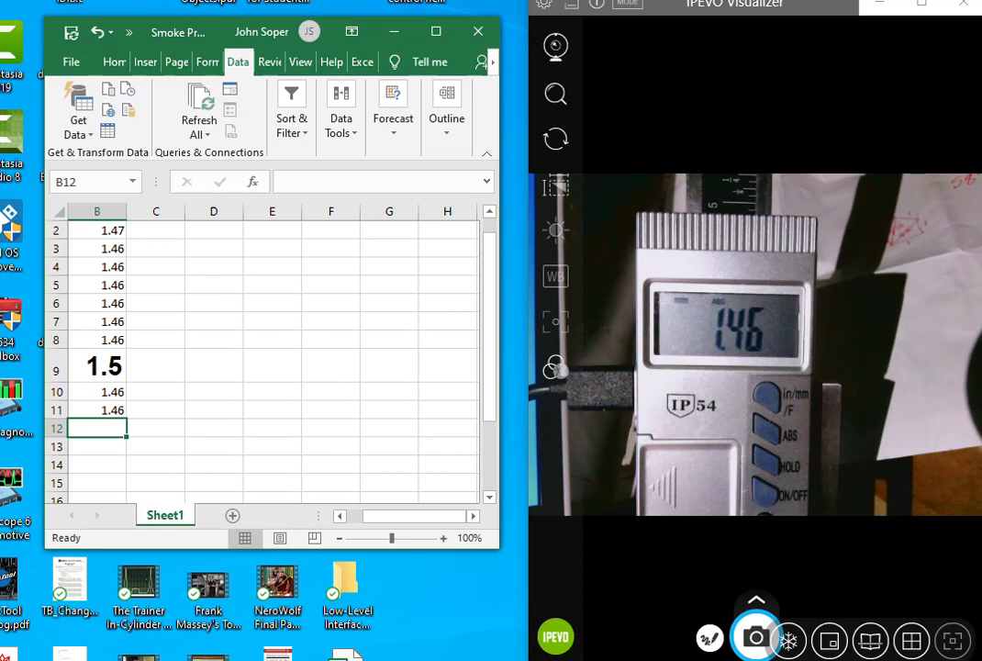
Step: Switch back to the Mathematica notebook and undo the 1.47 entry in the matrix's first cell
{"action": "left_click_drag", "start_coordinate": [981, 158], "coordinate": [280, 20]}
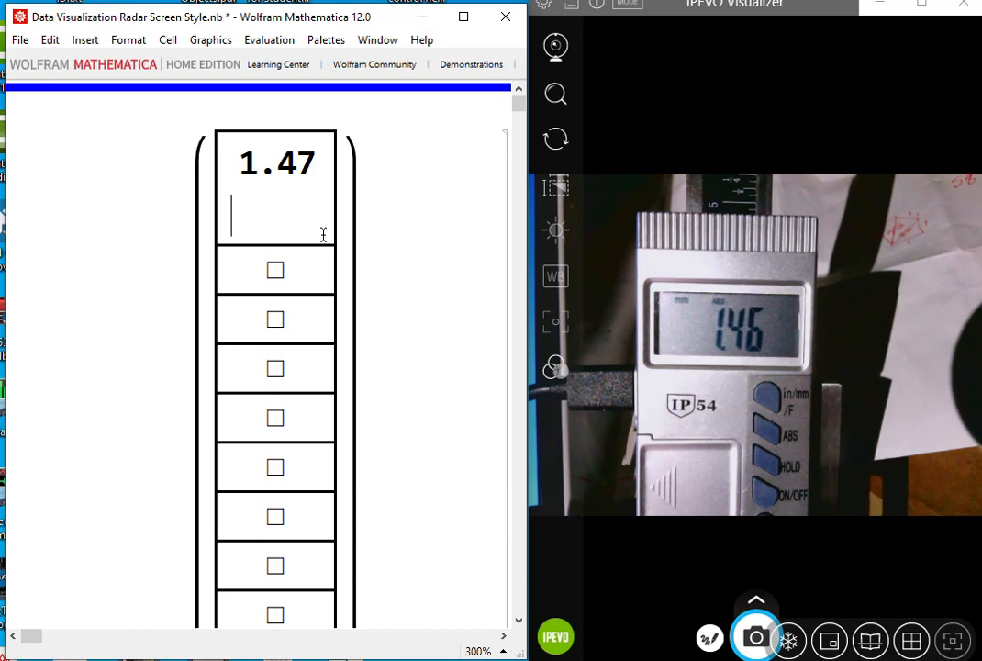
{"action": "left_click", "coordinate": [390, 200]}
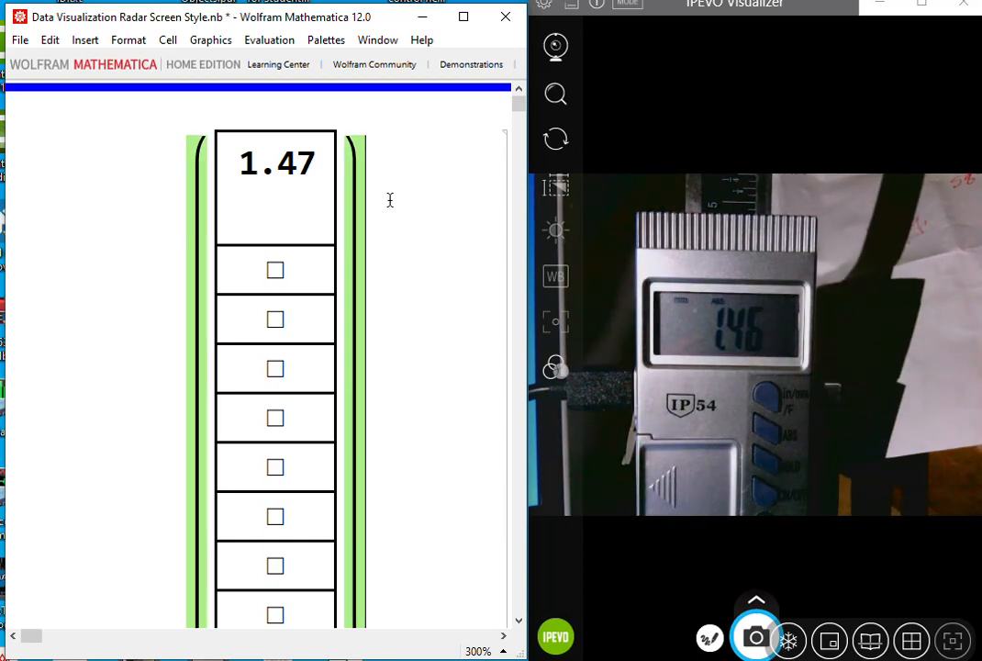
{"action": "key", "text": "ctrl+z"}
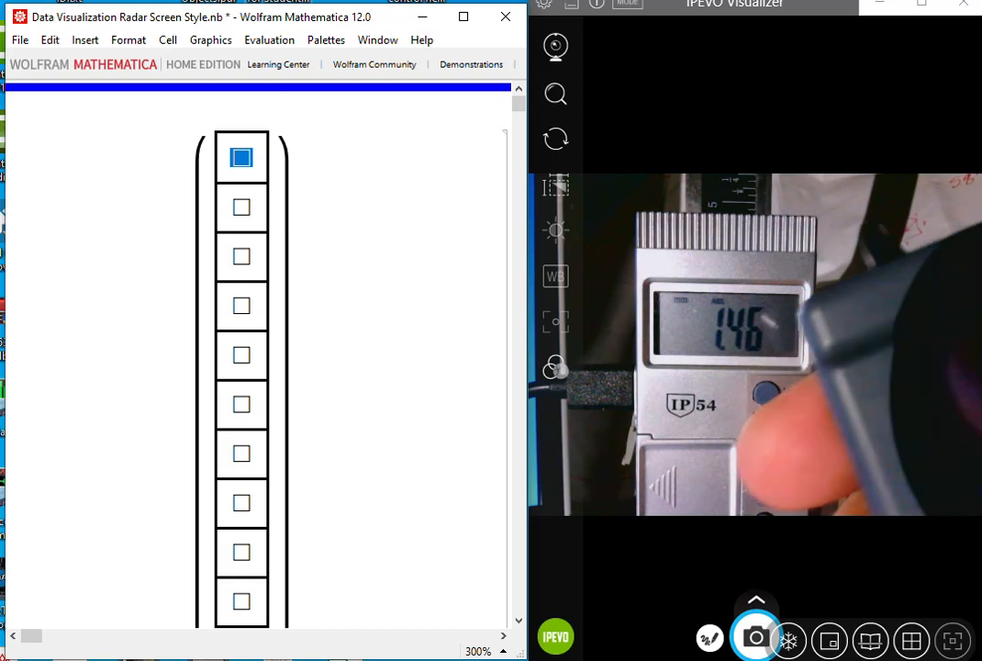
Step: Enter the caliper reading 1.46 four times on separate lines within the matrix's first cell
{"action": "type", "text": "1.46"}
{"action": "key", "text": "Return"}
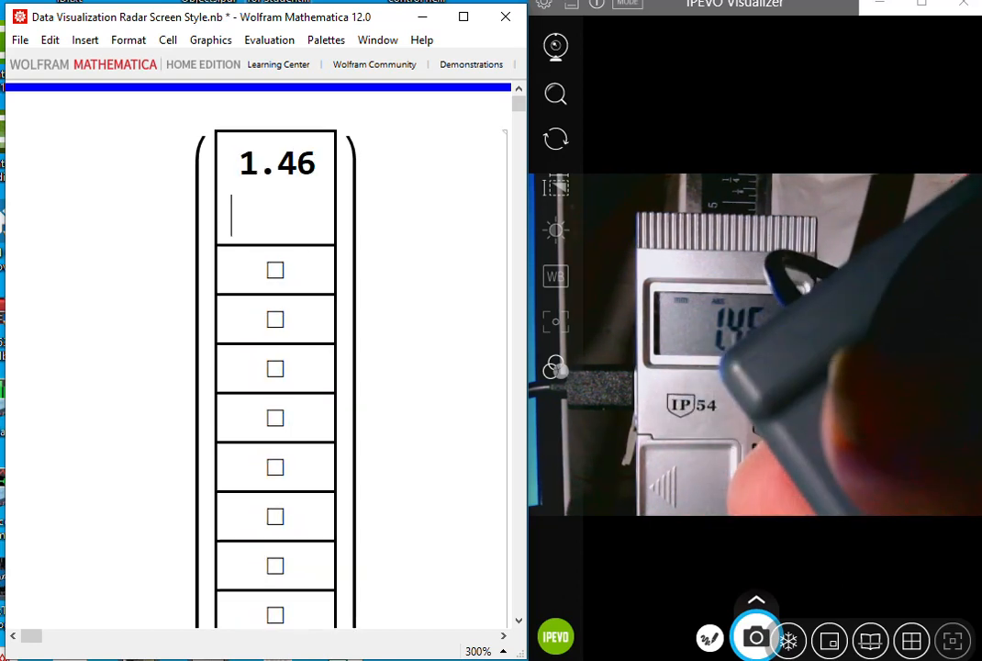
{"action": "type", "text": "1.46"}
{"action": "key", "text": "Return"}
{"action": "type", "text": "1.46"}
{"action": "key", "text": "Return"}
{"action": "type", "text": "1.46"}
{"action": "key", "text": "Return"}
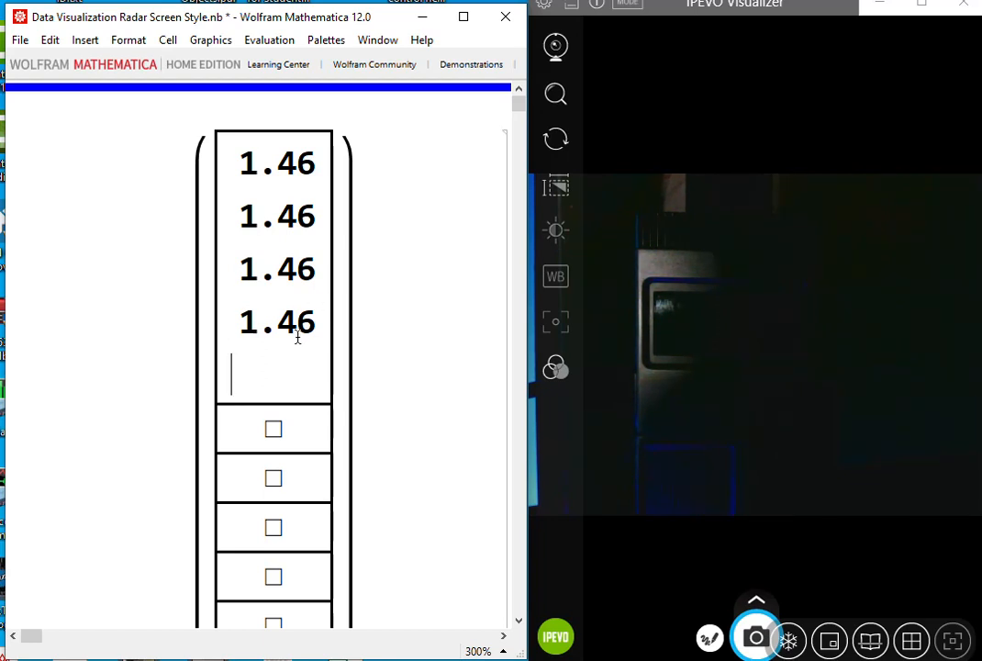
{"action": "left_click", "coordinate": [276, 430]}
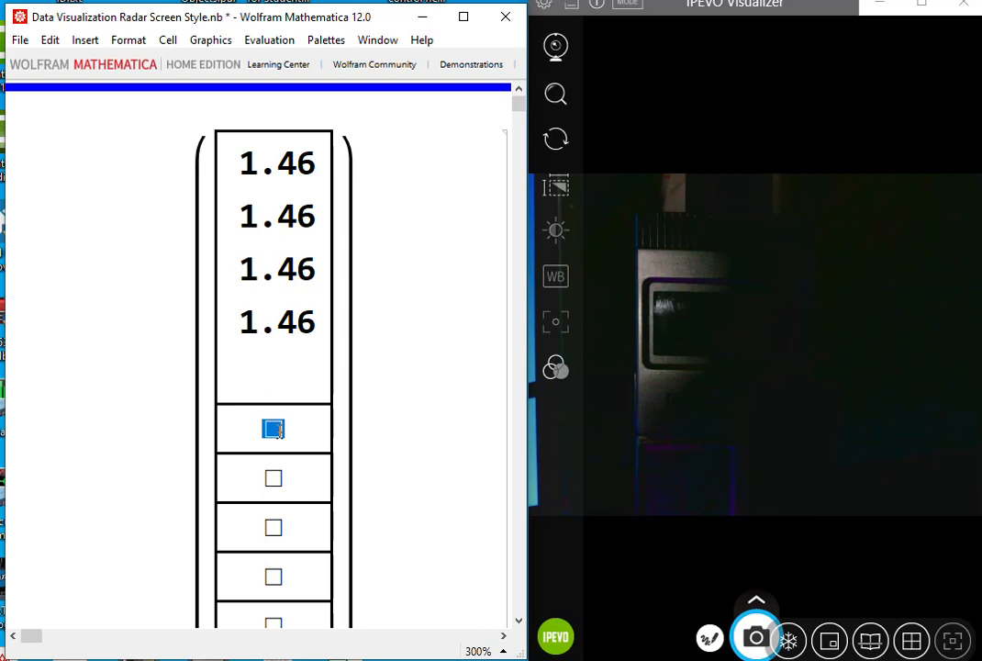
{"action": "left_click", "coordinate": [275, 477]}
{"action": "left_click", "coordinate": [275, 531]}
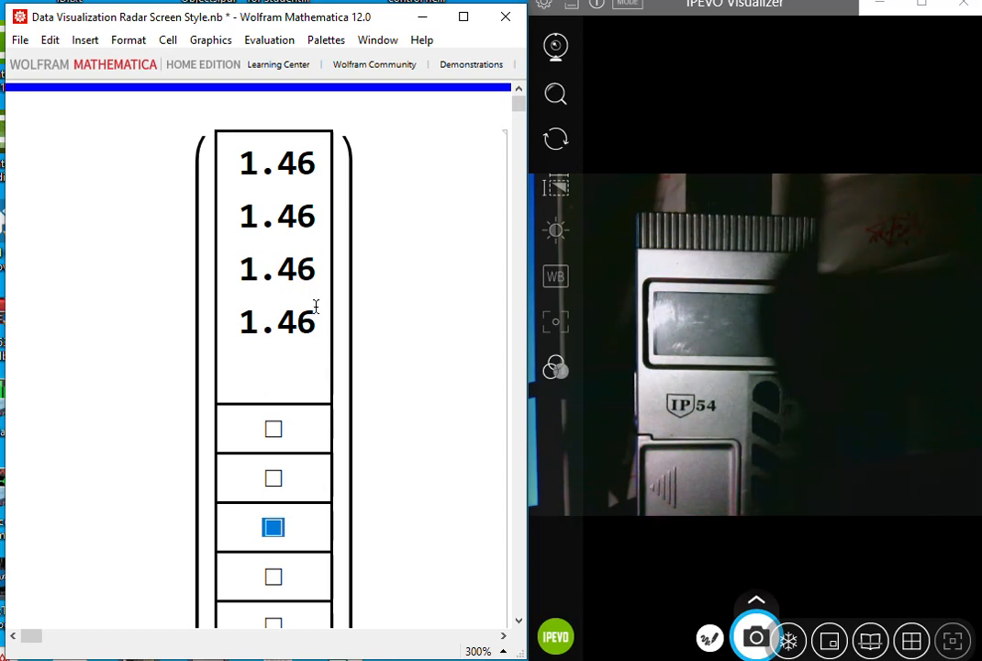
{"action": "scroll", "coordinate": [397, 518], "scroll_direction": "down", "scroll_amount": 10}
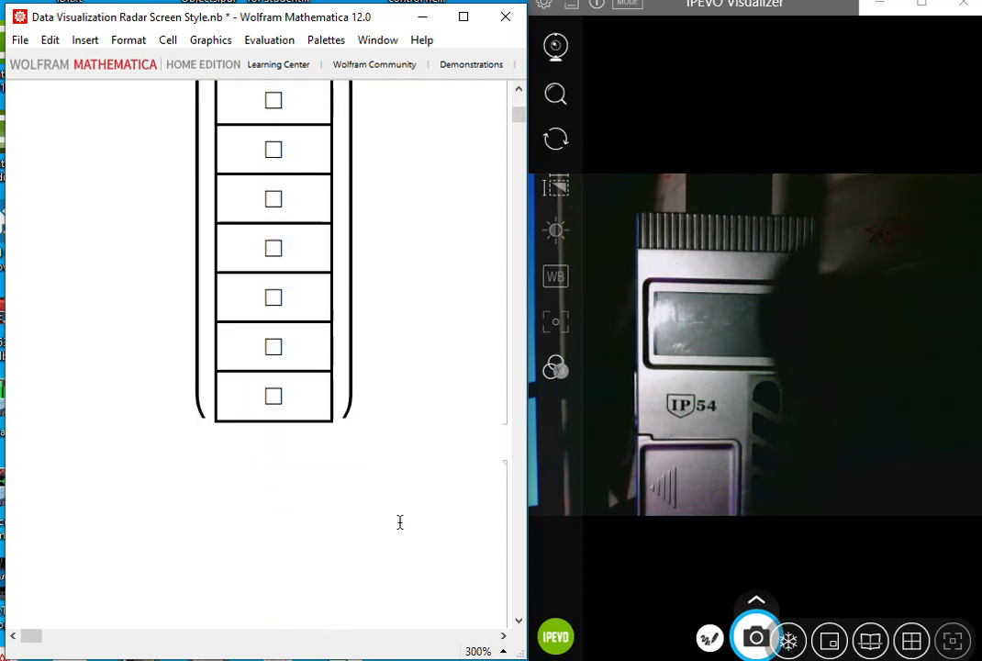
{"action": "scroll", "coordinate": [400, 522], "scroll_direction": "up", "scroll_amount": 5}
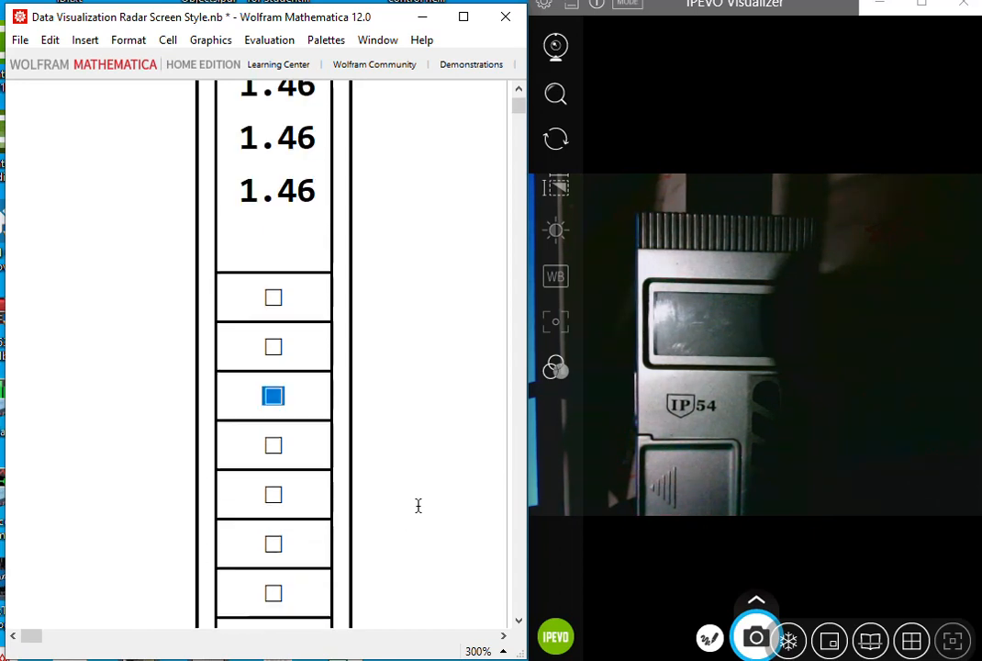
Step: Evaluate the matrix with the four stacked readings and widen the notebook window to fit its output list
{"action": "left_click", "coordinate": [377, 346]}
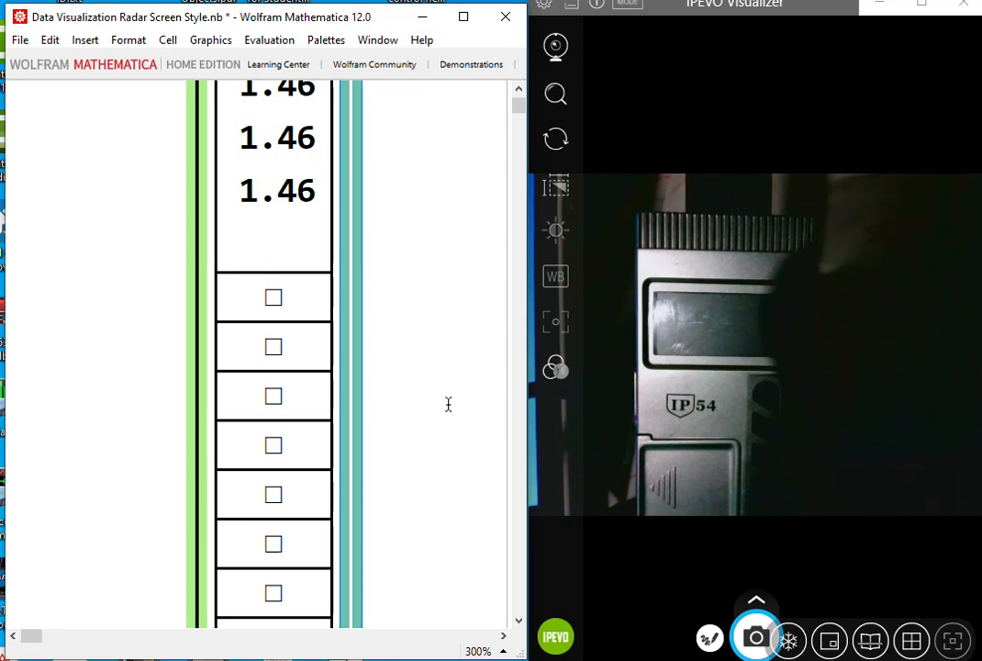
{"action": "scroll", "coordinate": [414, 404], "scroll_direction": "down", "scroll_amount": 5}
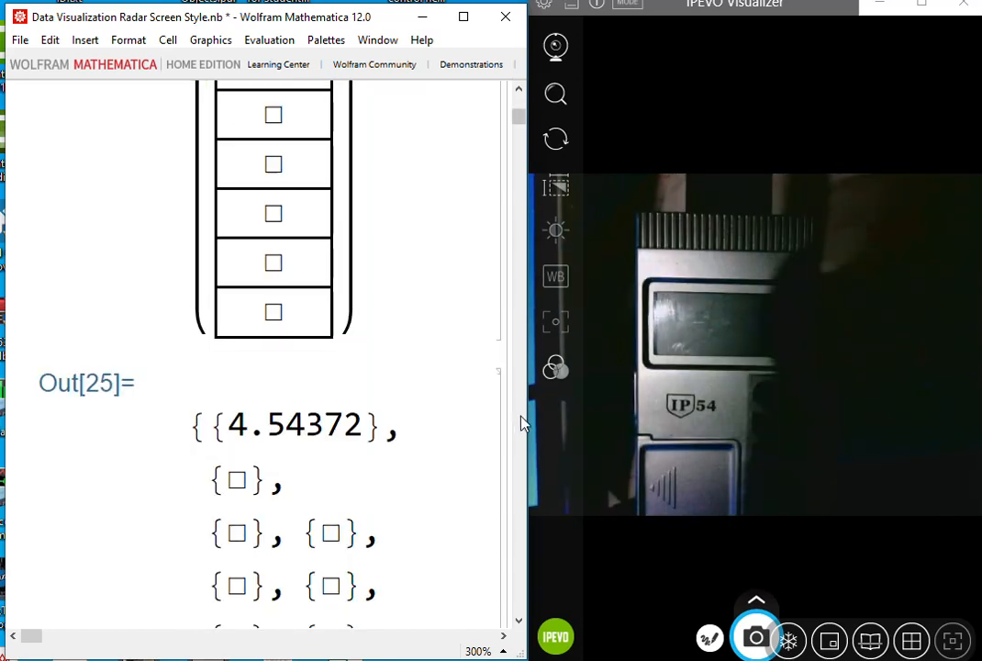
{"action": "left_click", "coordinate": [382, 42]}
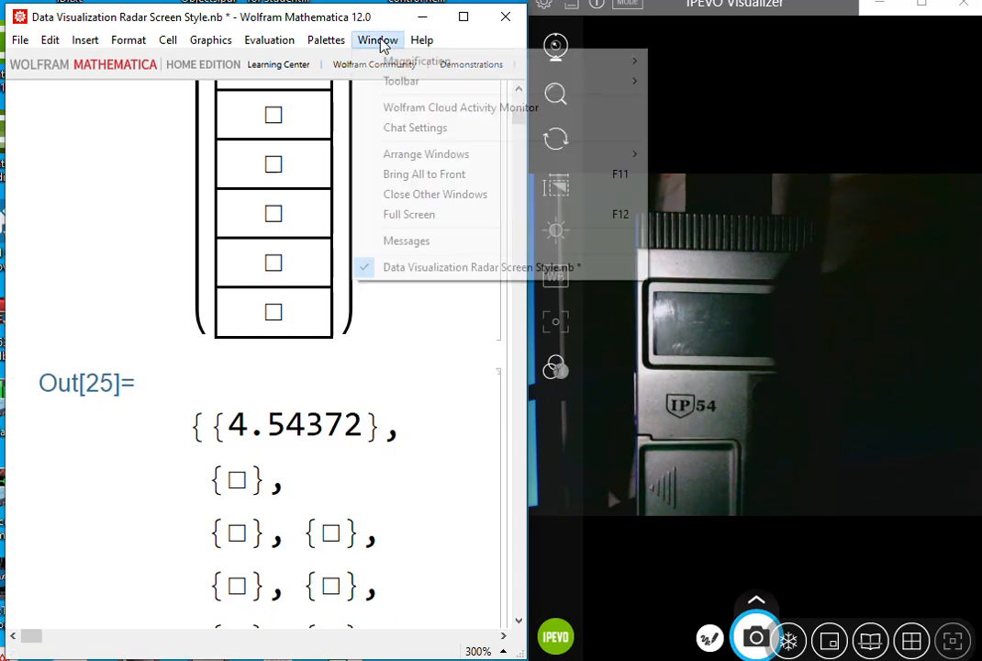
{"action": "left_click", "coordinate": [529, 297]}
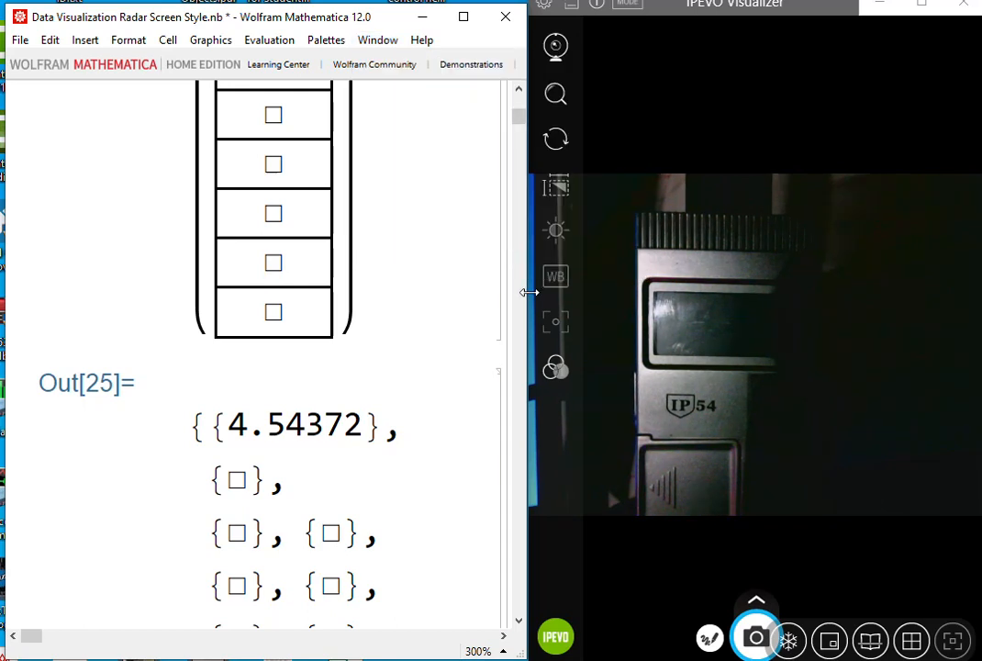
{"action": "left_click_drag", "start_coordinate": [527, 294], "coordinate": [979, 294]}
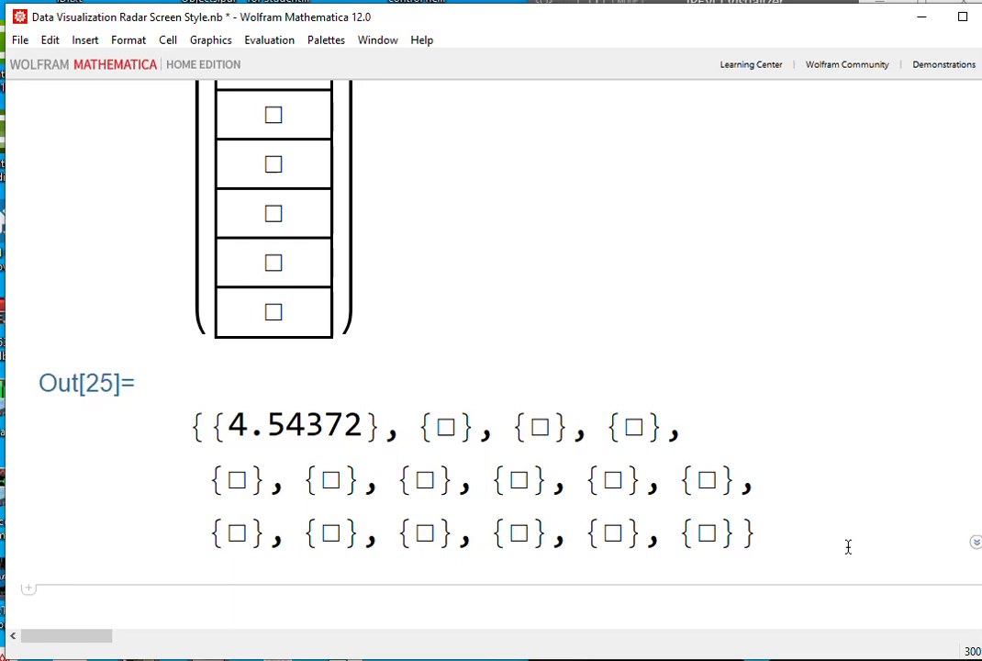
{"action": "scroll", "coordinate": [898, 508], "scroll_direction": "down", "scroll_amount": 3}
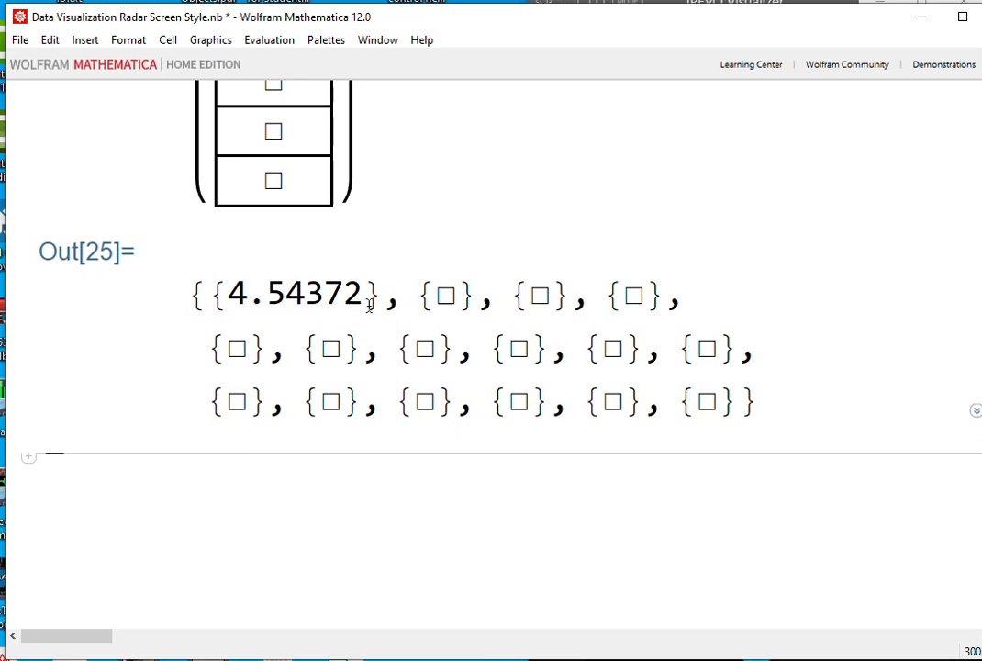
Step: Compare the four stacked readings in the matrix's first cell with the first element of the evaluated output list
{"action": "scroll", "coordinate": [372, 303], "scroll_direction": "up", "scroll_amount": 10}
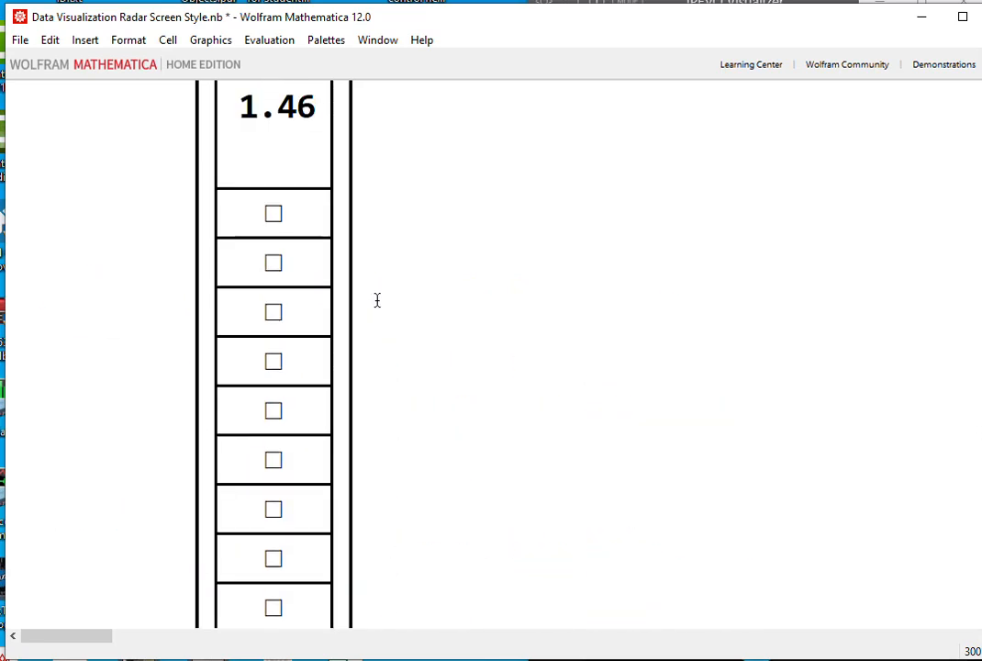
{"action": "scroll", "coordinate": [377, 300], "scroll_direction": "up", "scroll_amount": 3}
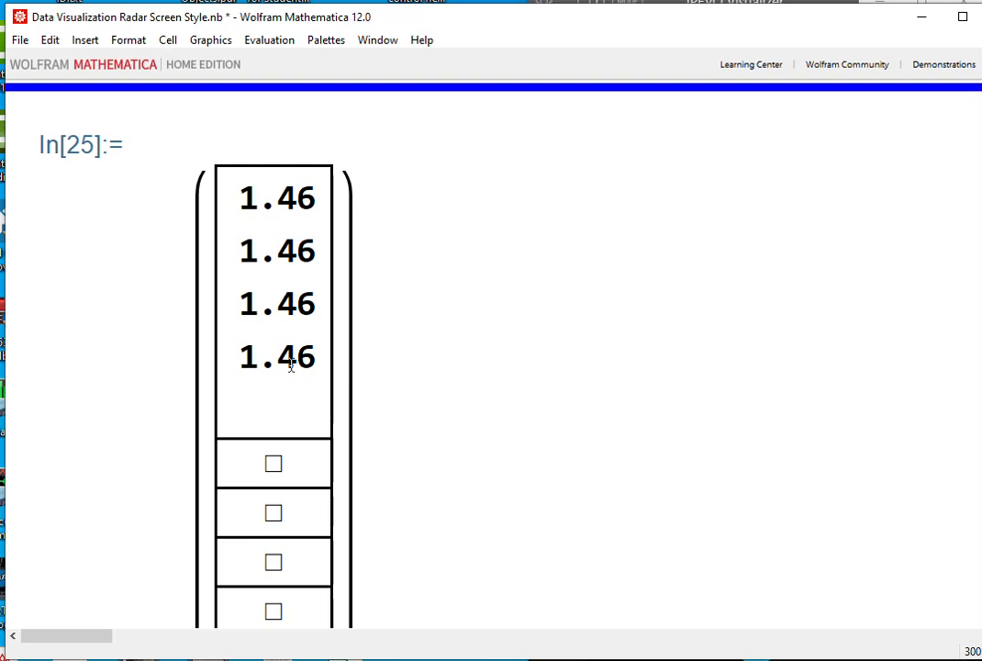
{"action": "scroll", "coordinate": [294, 366], "scroll_direction": "down", "scroll_amount": 12}
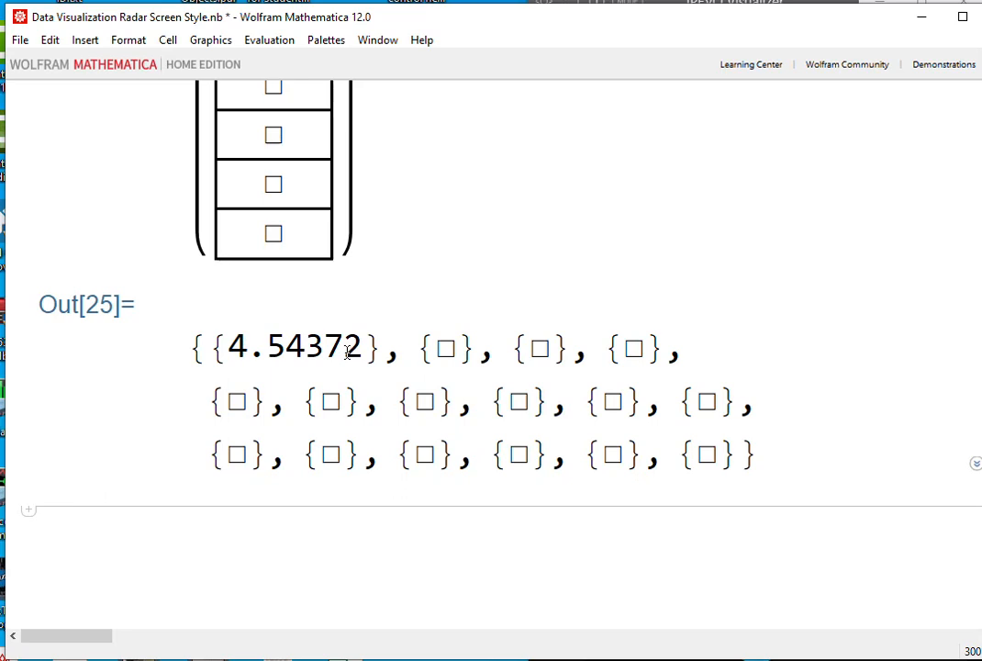
{"action": "scroll", "coordinate": [364, 346], "scroll_direction": "up", "scroll_amount": 10}
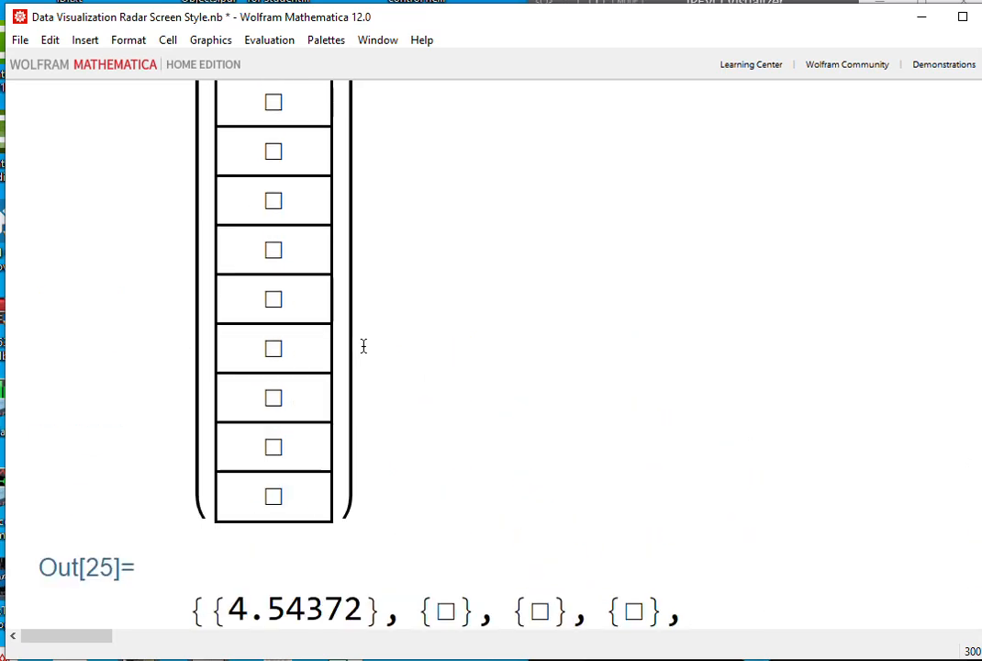
{"action": "scroll", "coordinate": [364, 345], "scroll_direction": "up", "scroll_amount": 3}
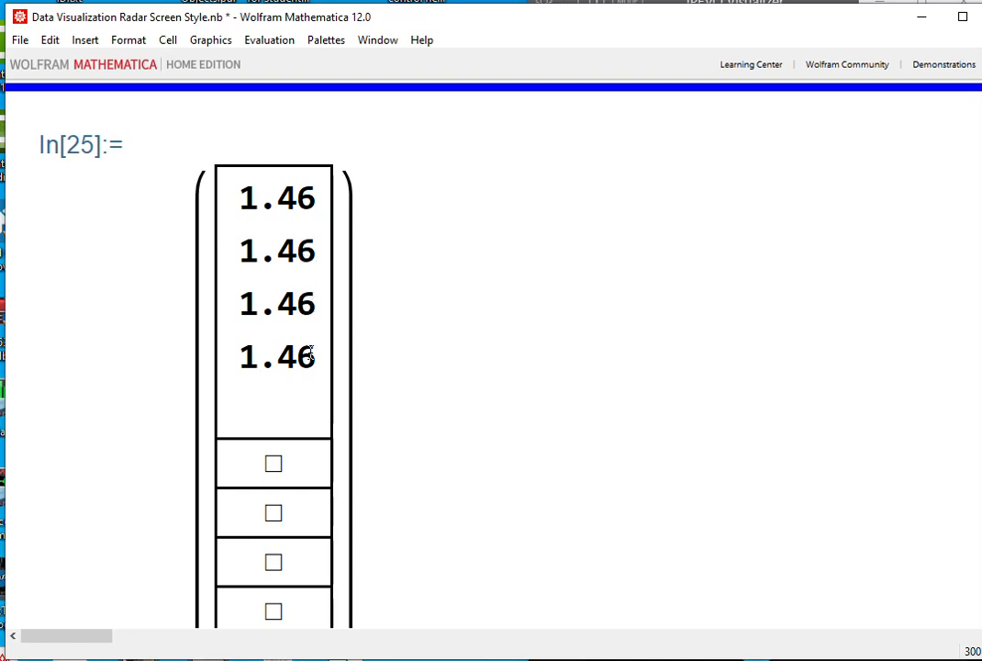
{"action": "scroll", "coordinate": [312, 354], "scroll_direction": "down", "scroll_amount": 12}
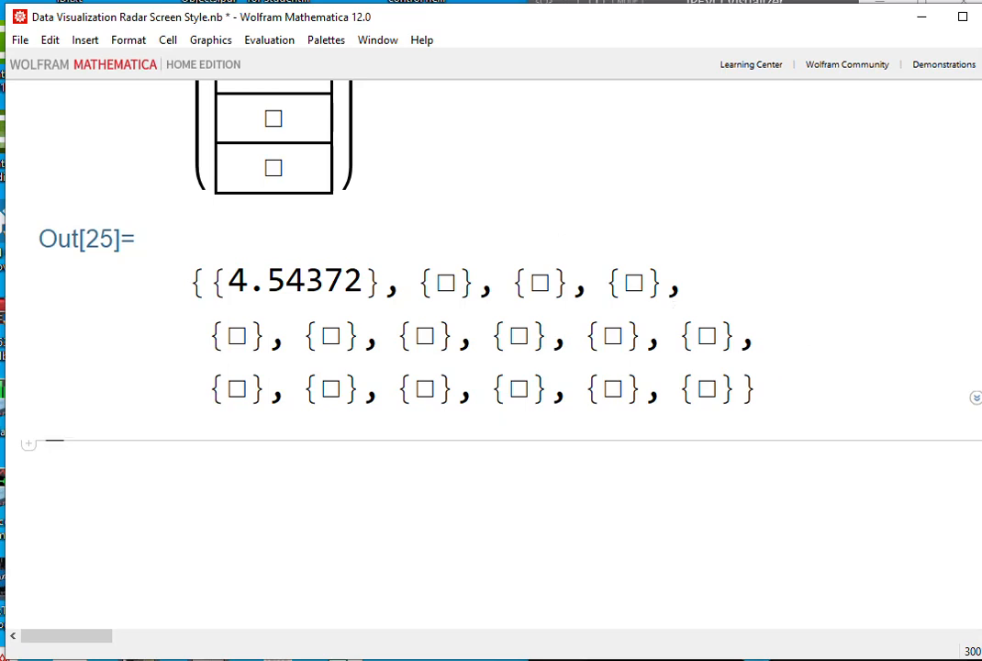
Step: Set the notebook magnification to 125% and bring the whole input matrix and its output into view together
{"action": "left_click", "coordinate": [384, 43]}
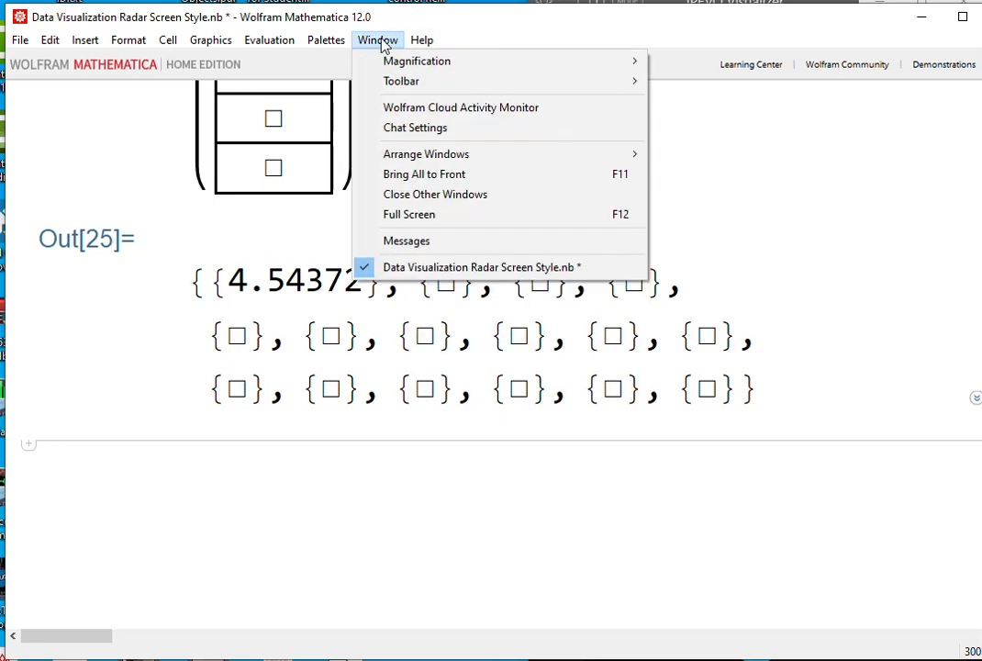
{"action": "mouse_move", "coordinate": [514, 66]}
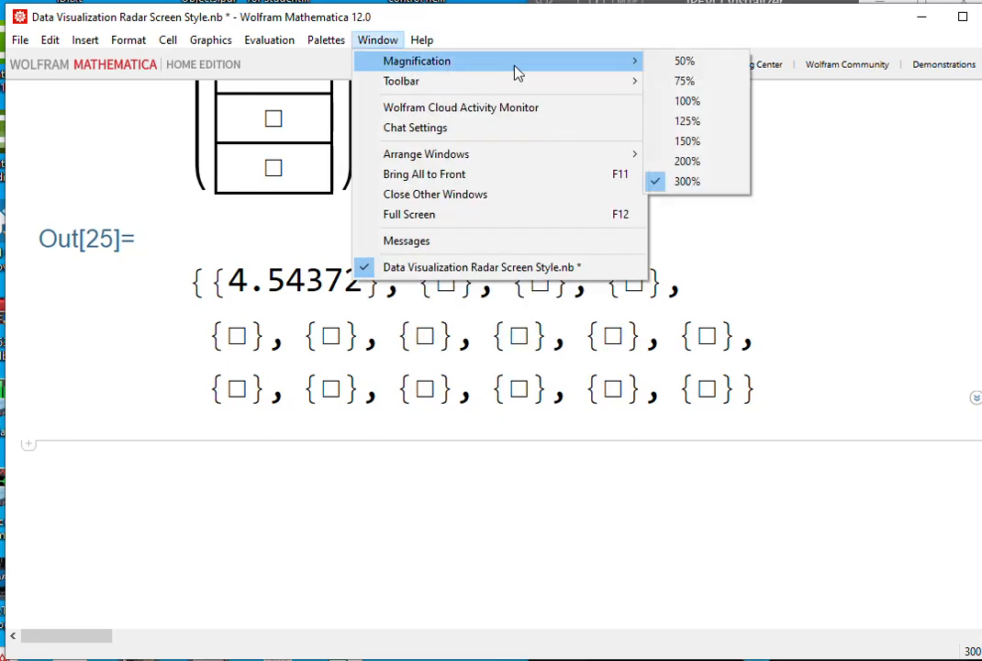
{"action": "left_click", "coordinate": [689, 121]}
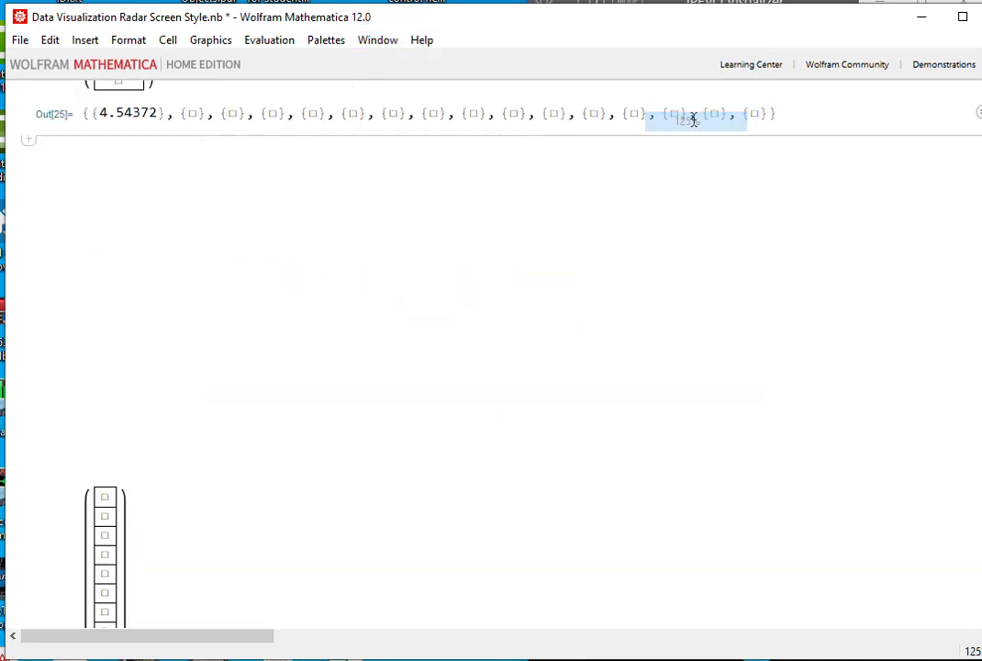
{"action": "scroll", "coordinate": [602, 239], "scroll_direction": "up", "scroll_amount": 5}
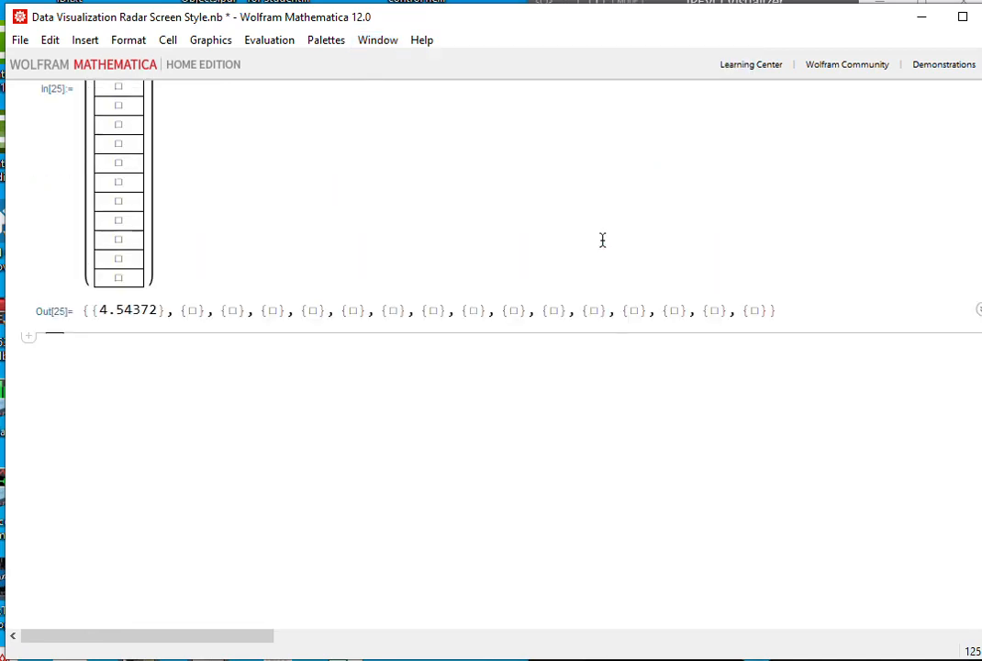
{"action": "scroll", "coordinate": [595, 244], "scroll_direction": "up", "scroll_amount": 1}
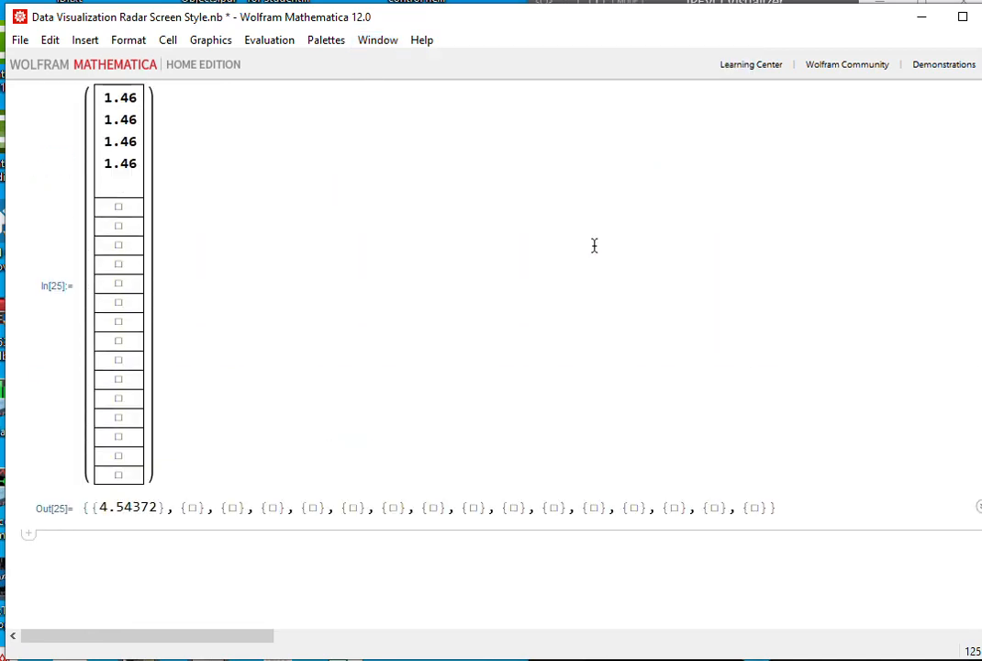